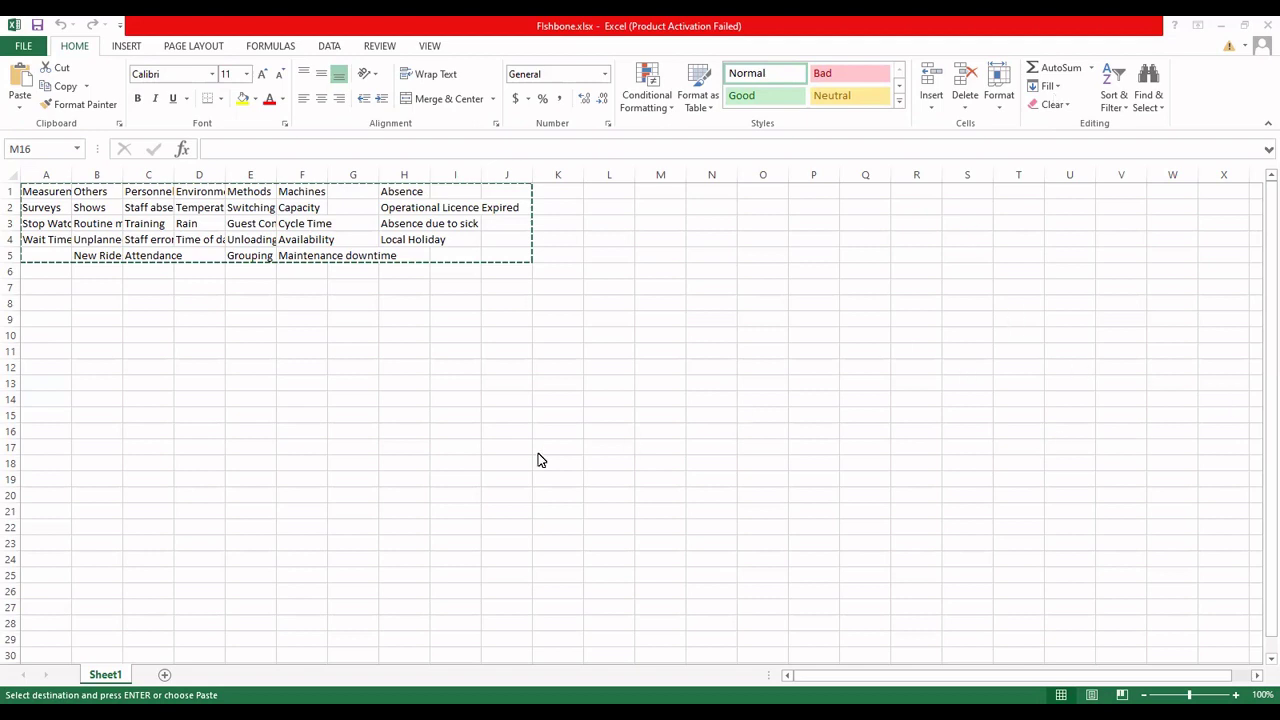
Select the Excel cause table A1:J5, headings included, for copying
click(39, 191)
key(shift+Right)
key(shift+Right)
key(shift+Right)
key(shift+Right)
key(shift+Right)
key(shift+Right)
key(shift+Right)
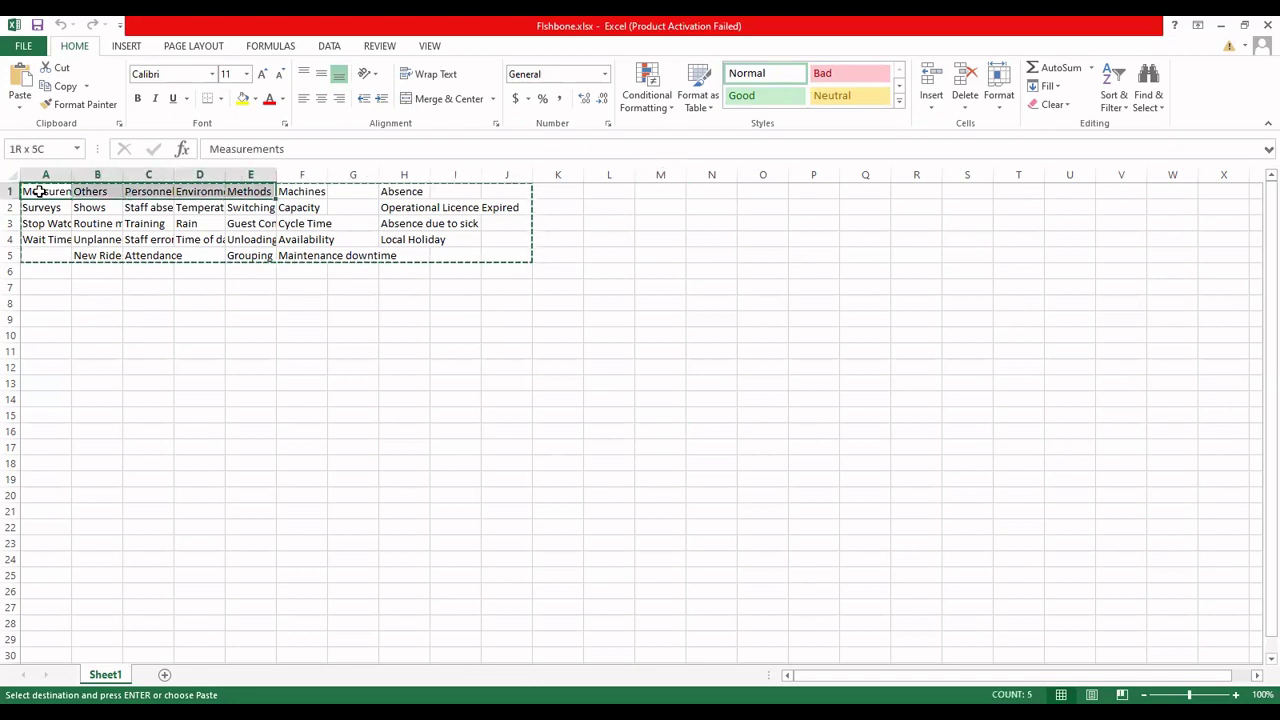
key(shift+Right)
key(shift+Right)
key(shift+Down)
key(shift+Down)
key(shift+Down)
key(shift+Down)
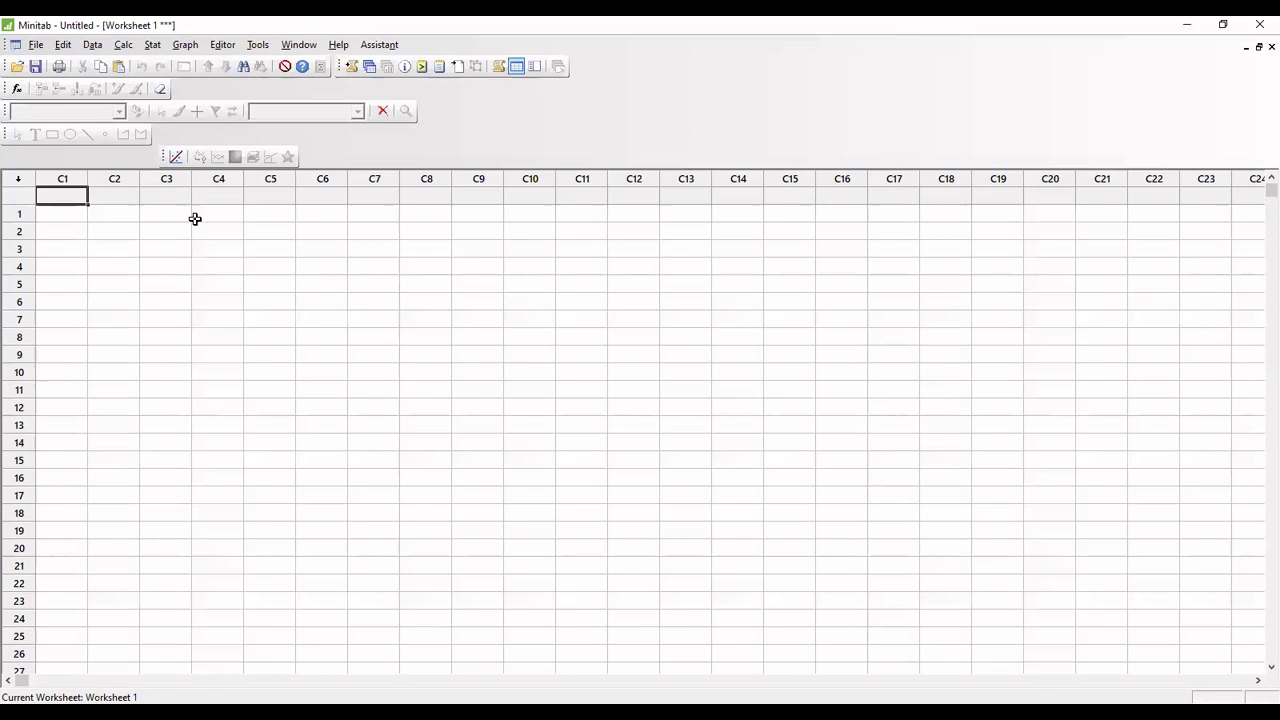
Paste the cause table into Worksheet 1 and start a Stat > Quality Tools > Cause-and-Effect diagram
text(Measurements	Others	Personnel	Environment	Methods	Machines		Absence Surveys	Shows	Staff absences	Temperature	Switching	Capacity		Operational Licence Expired Stop Watch	Routine maintenance	Training	Rain	Guest Control	Cycle Time		Absence due to sick Wait Time Cards	Unplanned repairs	Staff error	Time of day	Unloading	Availability		Local Holiday 	New Rides	Attendance		Grouping	Maintenance downtime)
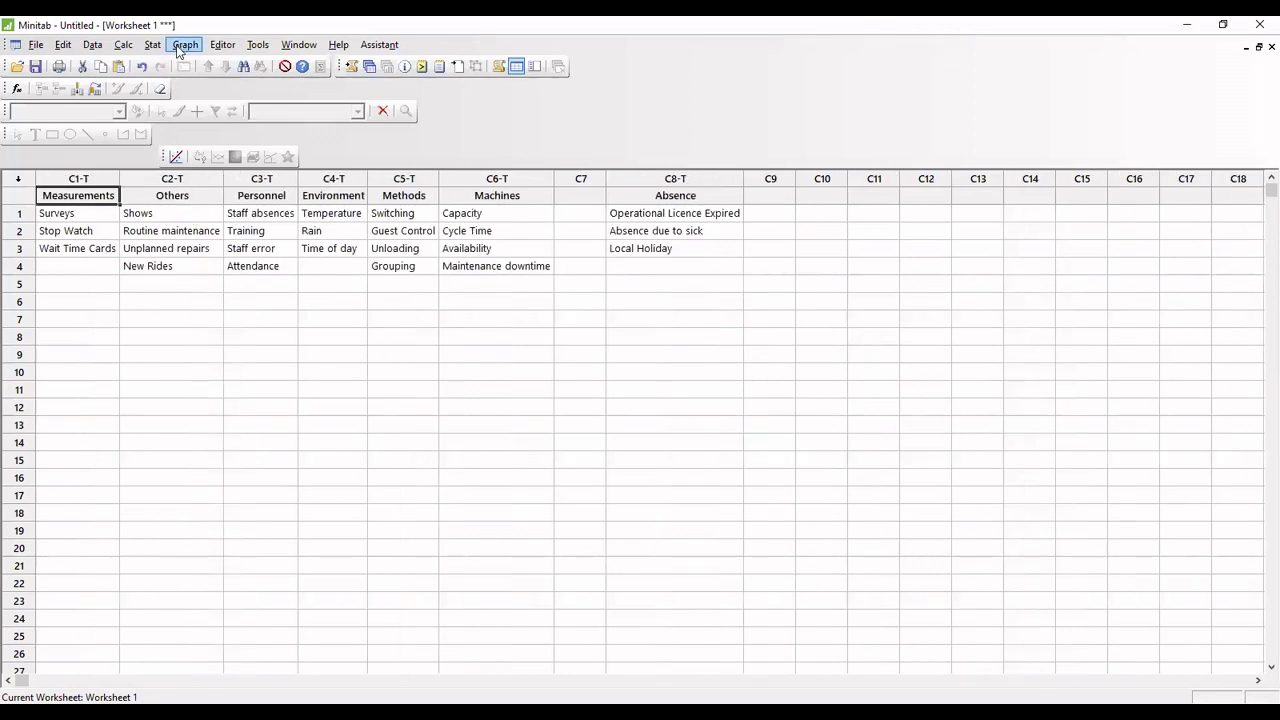
click(154, 46)
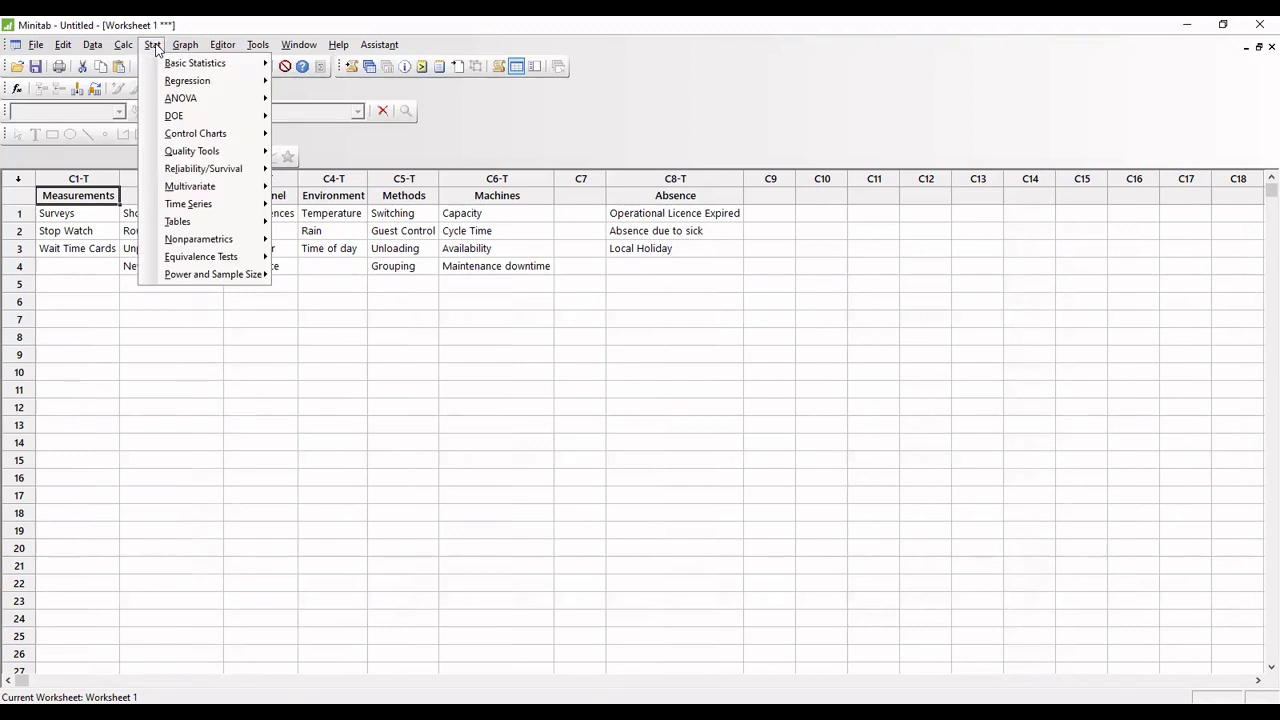
mouse_move(188, 151)
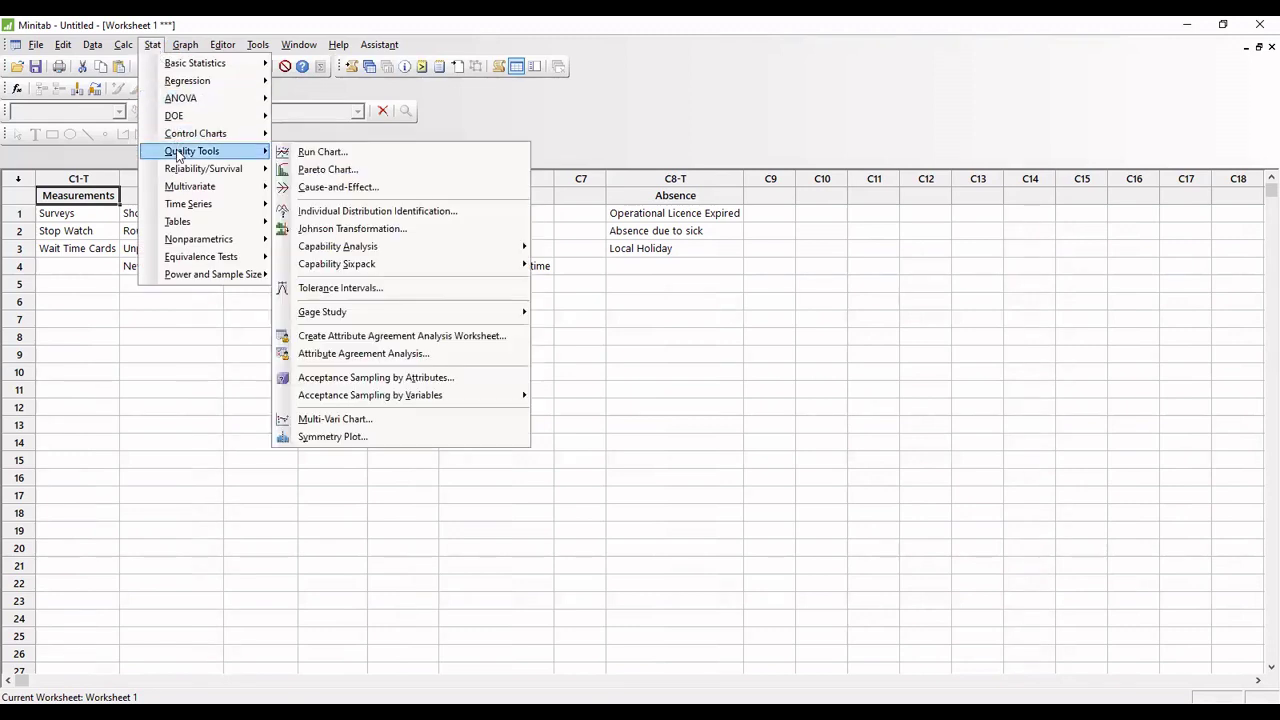
click(338, 187)
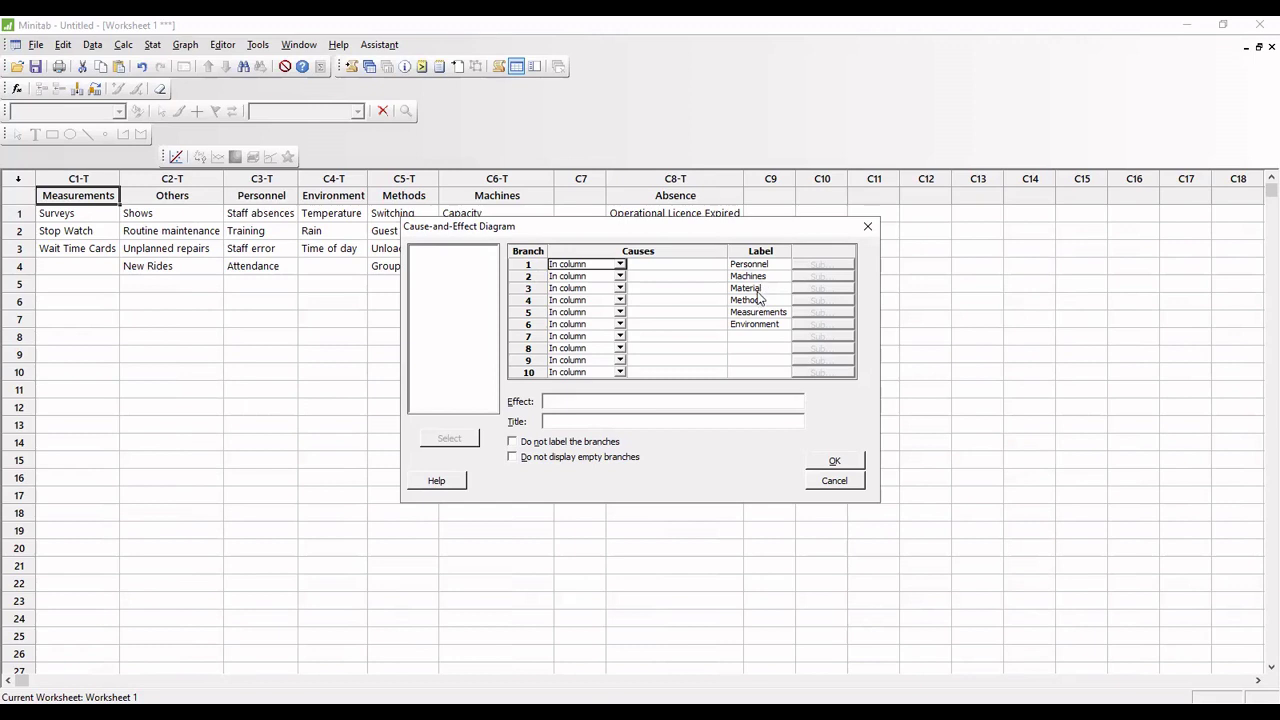
Relabel branch 3 from Material to Others
click(757, 290)
key(BackSpace)
key(BackSpace)
key(BackSpace)
key(BackSpace)
key(BackSpace)
key(BackSpace)
key(BackSpace)
key(BackSpace)
text(Others)
Fill branches 1–6 causes with columns C3, C6, C2, C5, C1 and C4
click(669, 264)
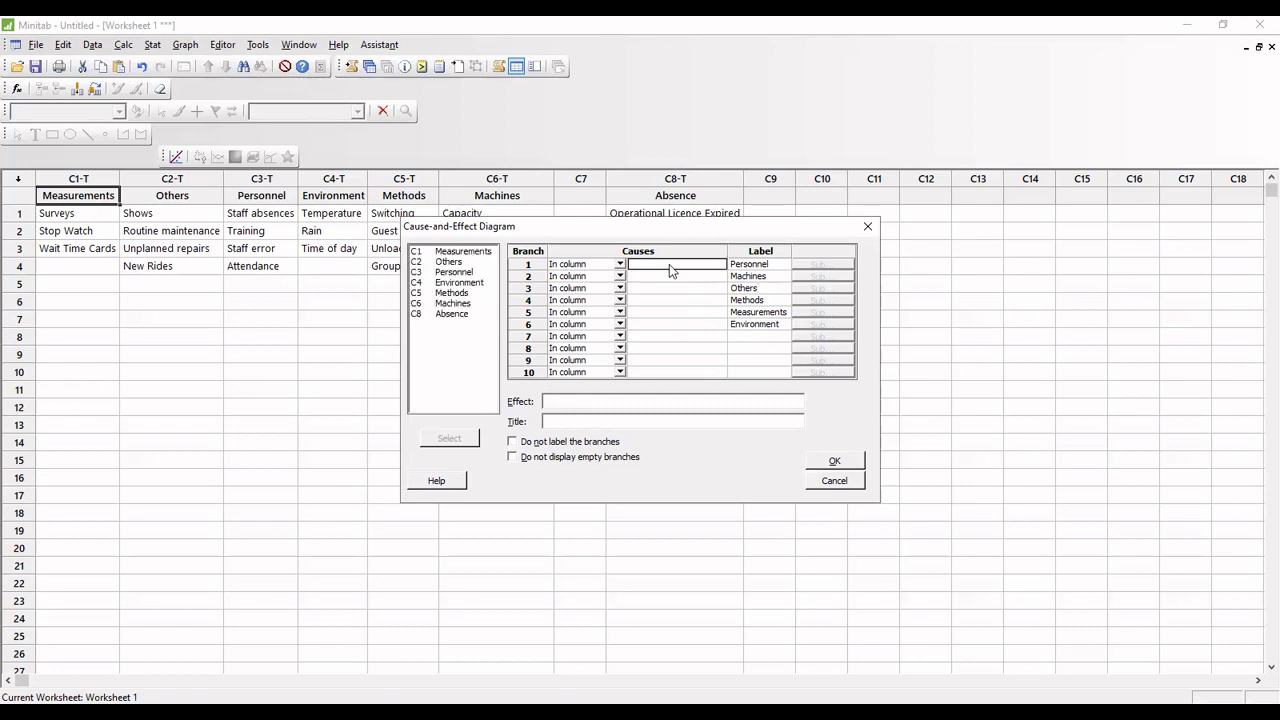
double_click(457, 273)
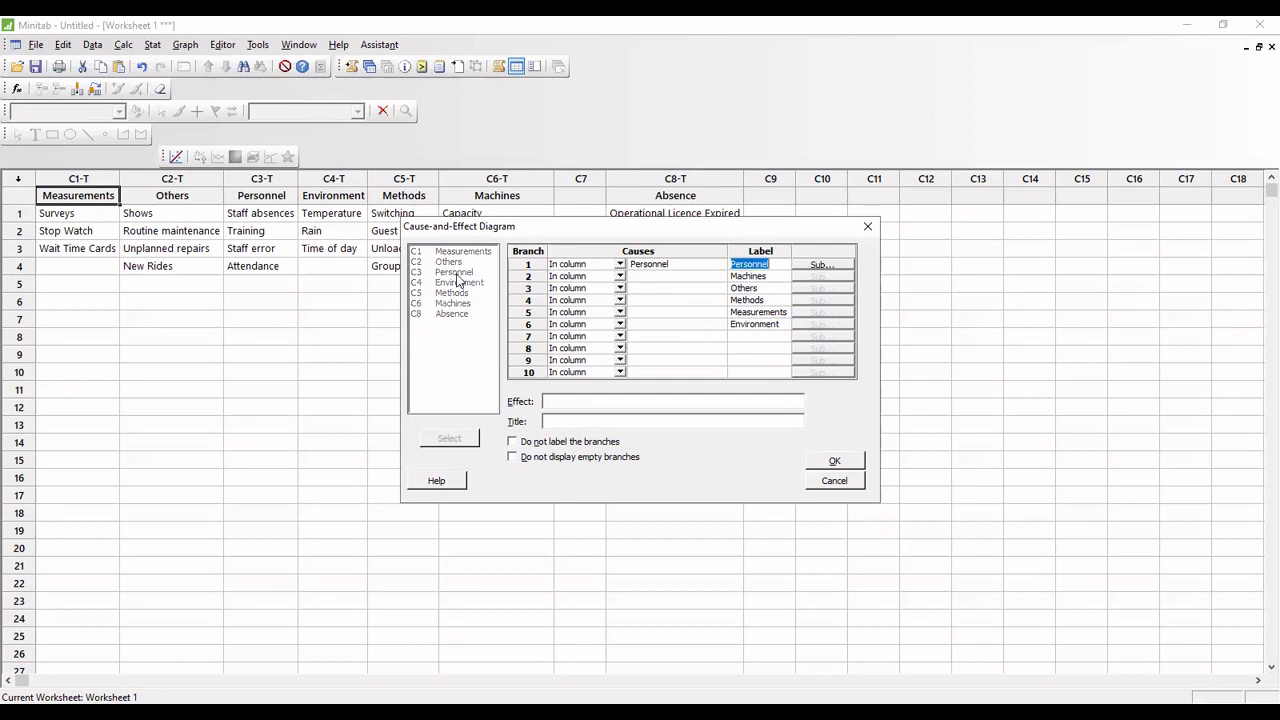
click(700, 278)
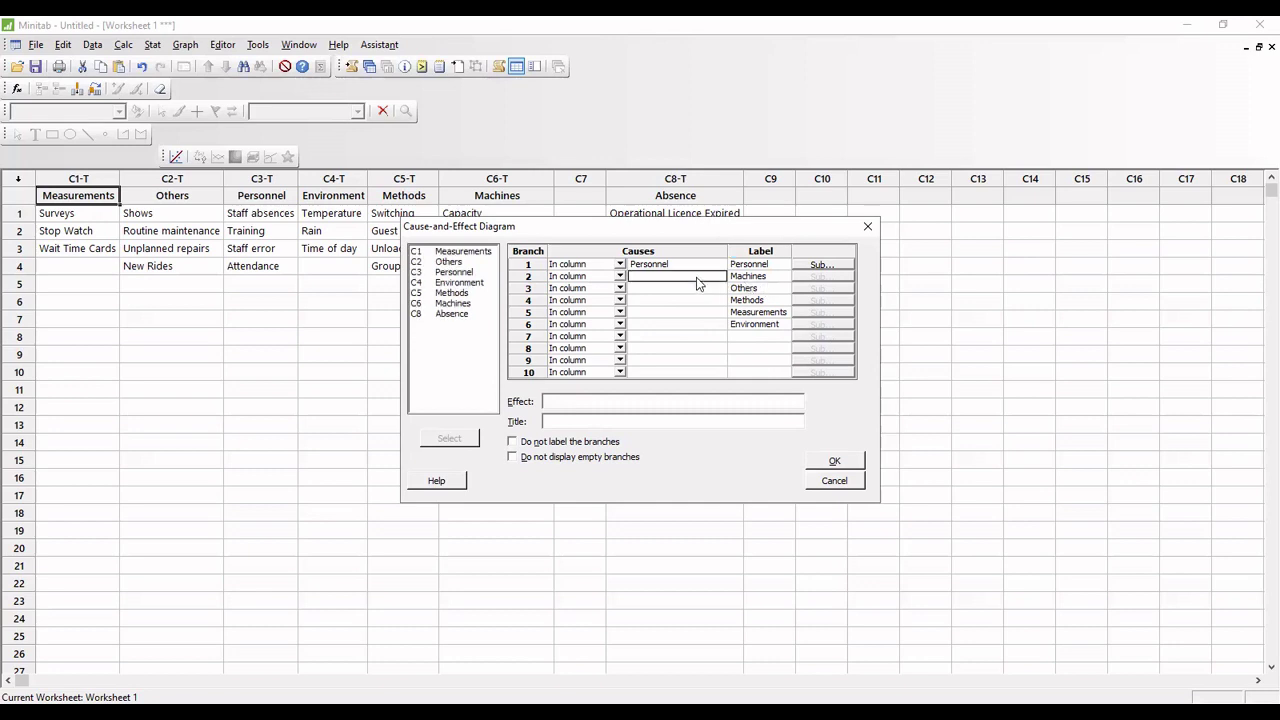
double_click(453, 304)
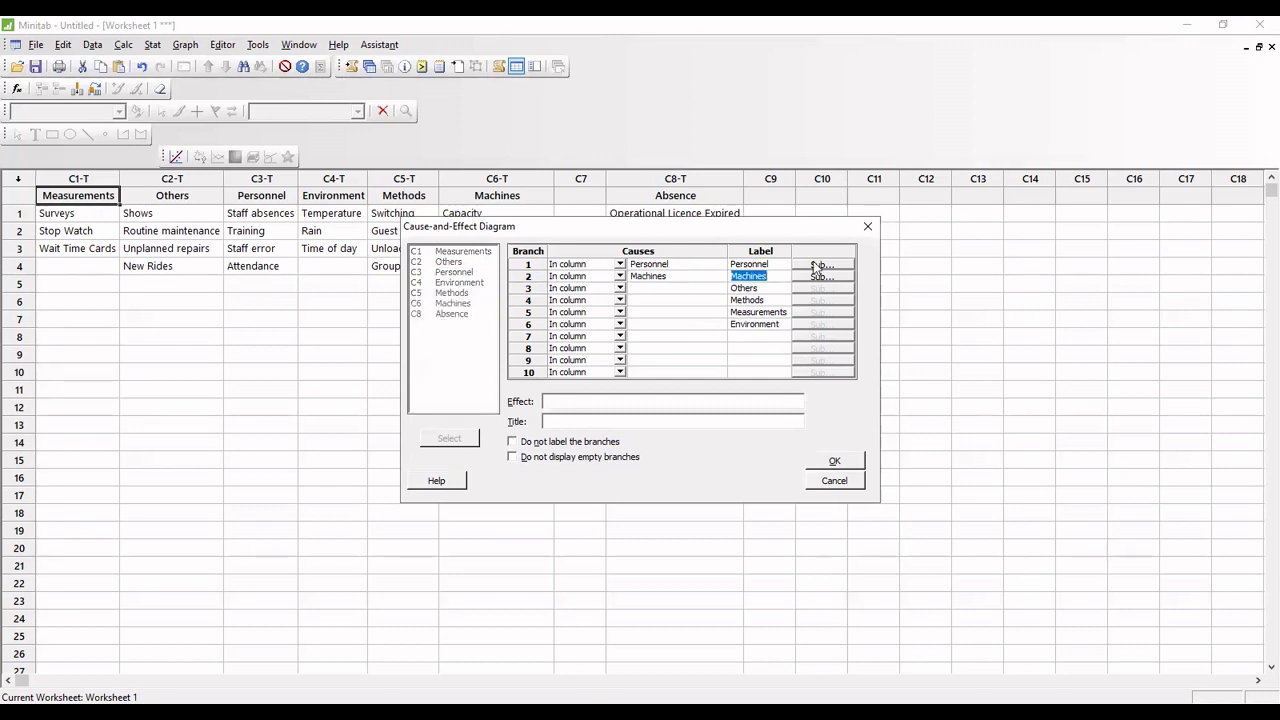
click(689, 289)
double_click(450, 262)
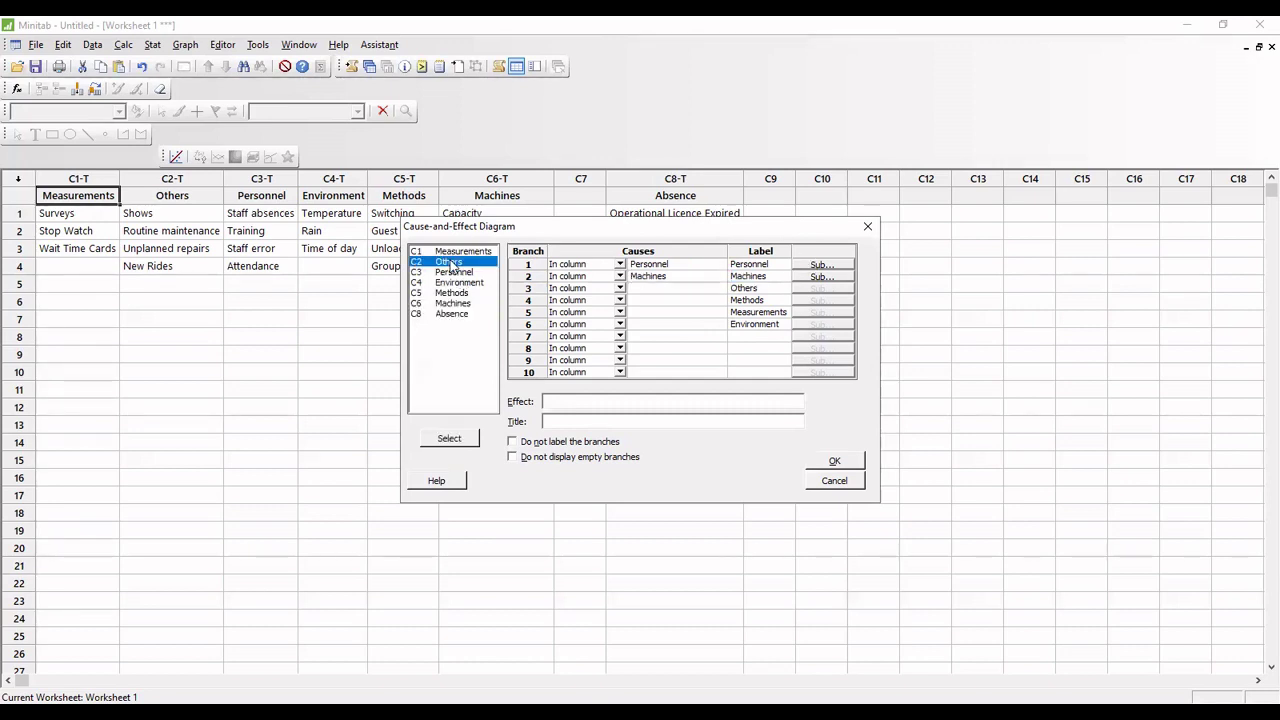
click(652, 304)
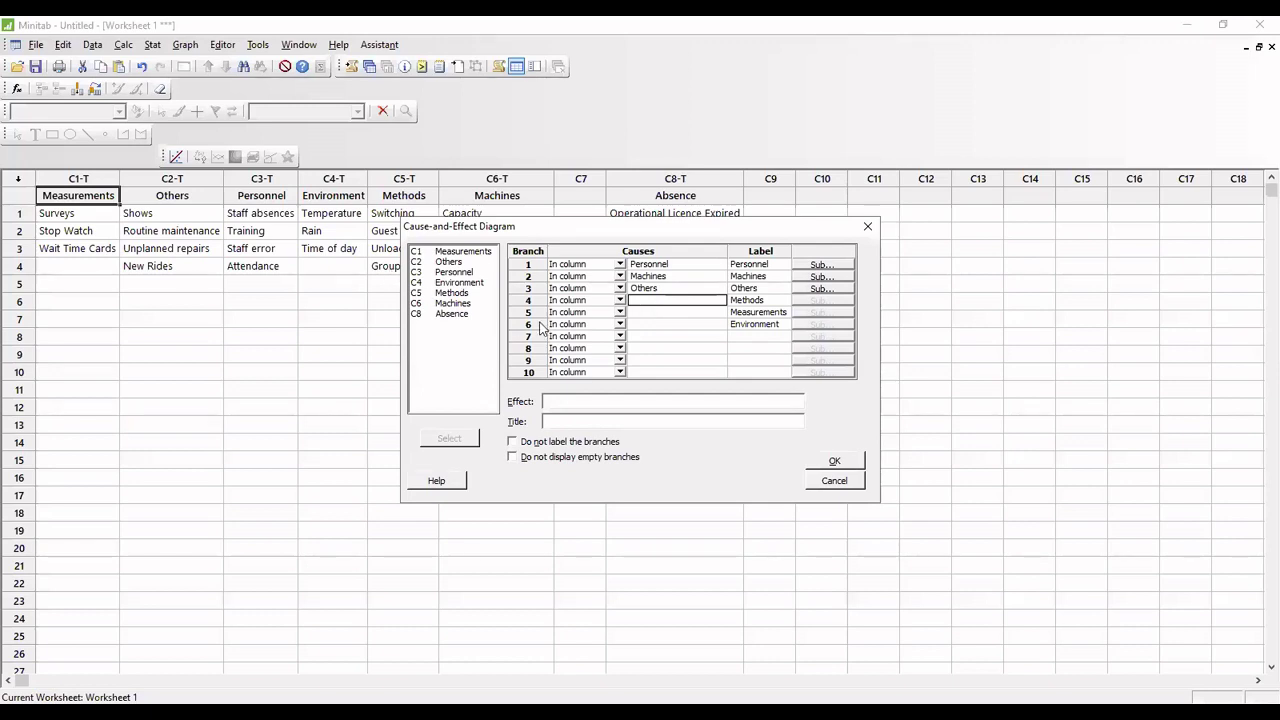
double_click(456, 293)
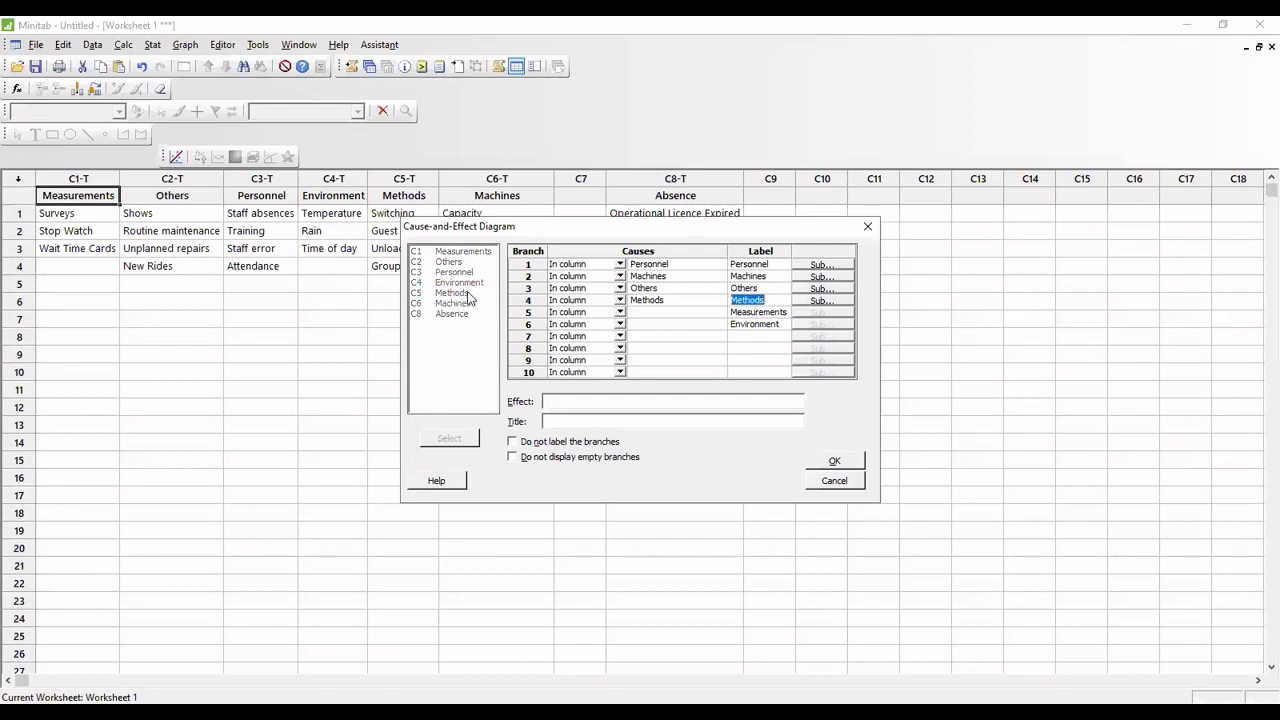
click(641, 314)
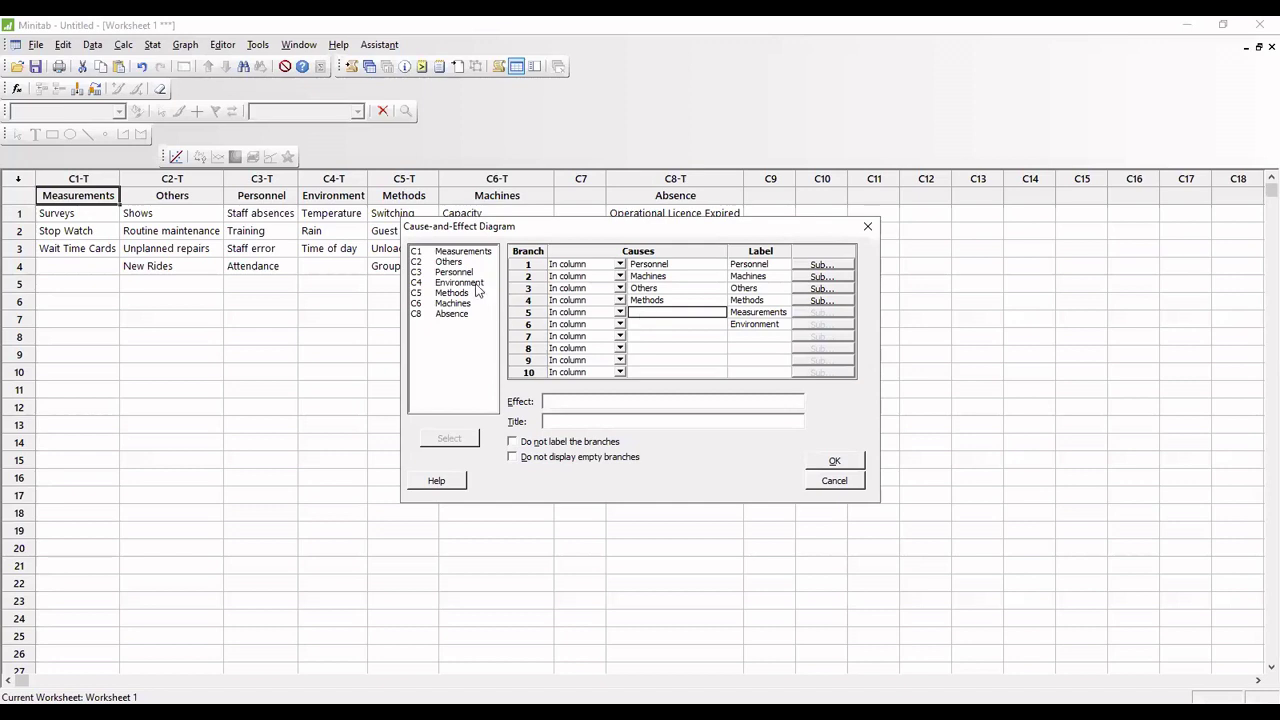
click(473, 253)
double_click(473, 253)
double_click(458, 283)
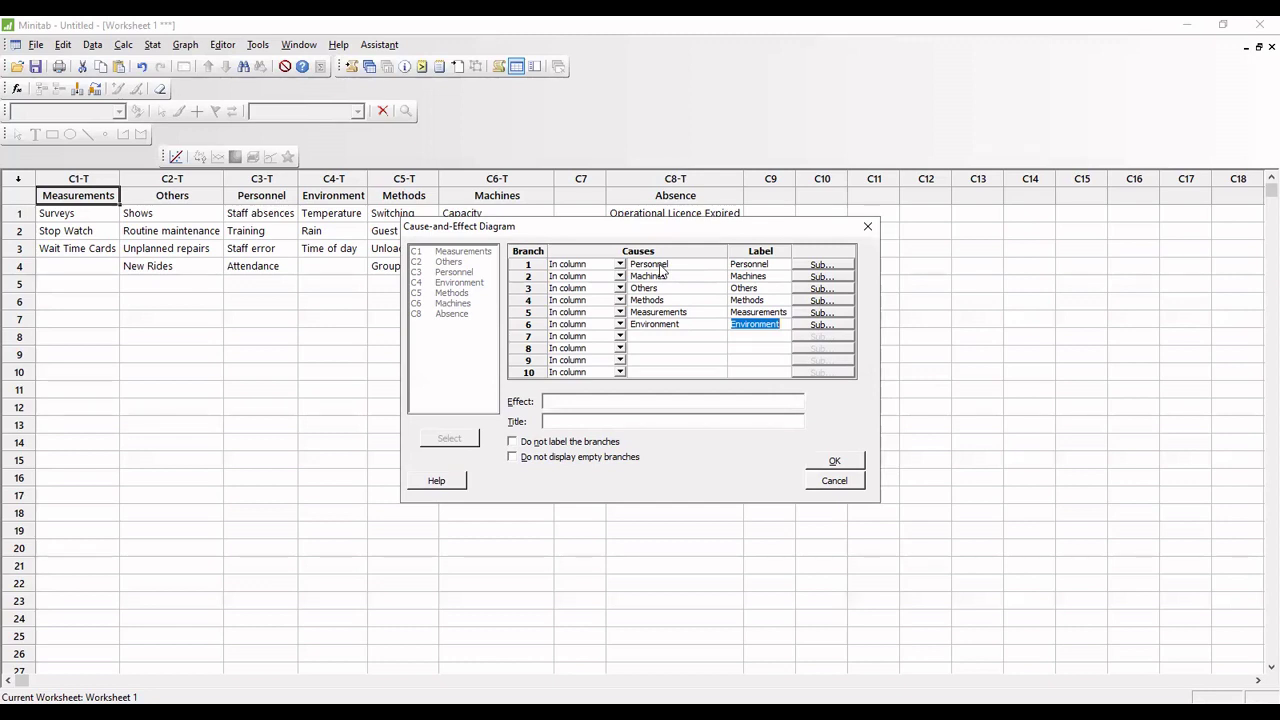
Give Personnel's Staff absences sub-branch the C8 Absence column as causes and confirm
click(815, 265)
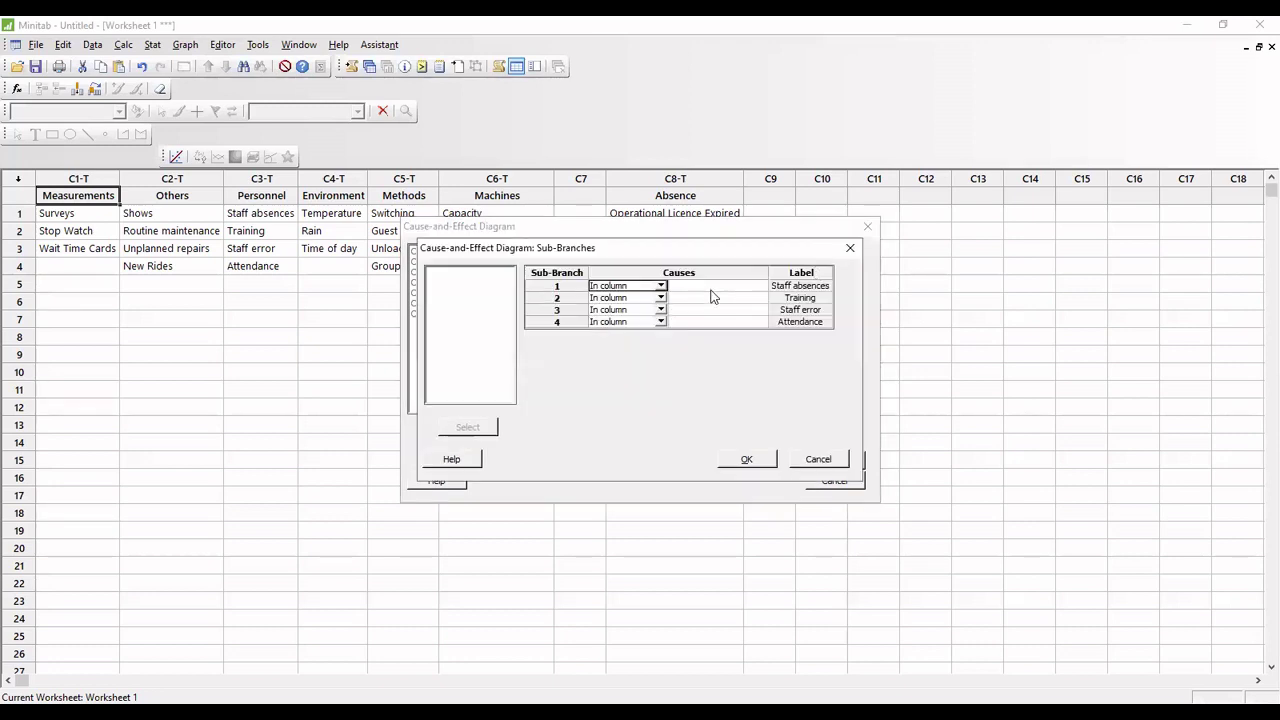
click(708, 288)
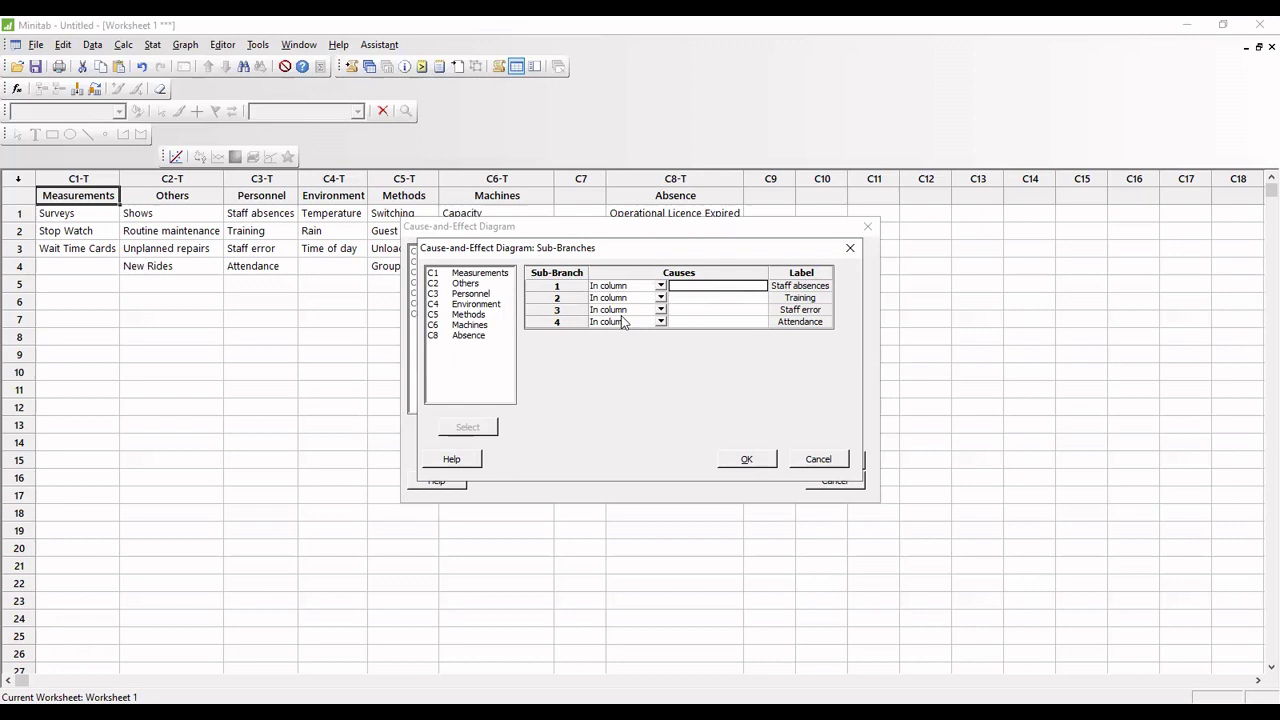
double_click(470, 336)
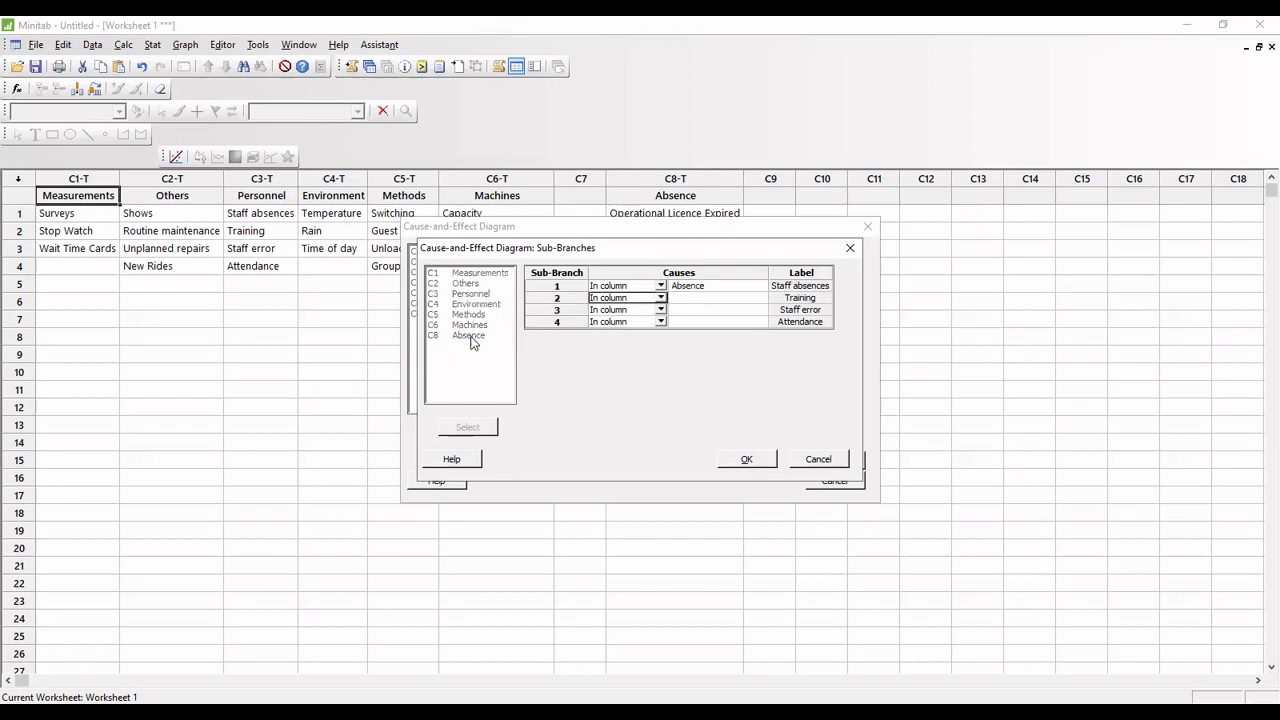
click(760, 464)
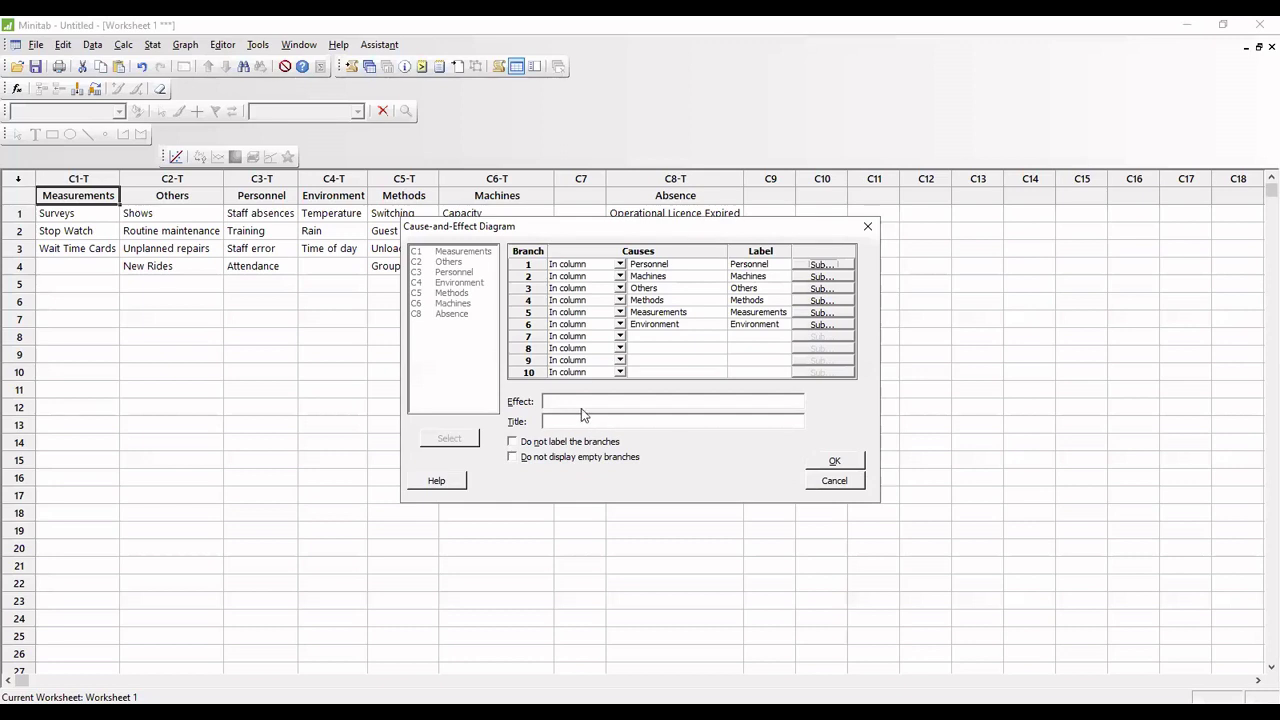
Set effect 'Delay in getting the cab' and title 'Fishbone diagram for cab delay', then create the diagram
click(577, 402)
text(De)
text(lau)
text(y in get)
text(ting the )
text(can)
key(BackSpace)
text(b)
text(Fishb)
text(one di)
text(agram )
text(for )
text(cab )
text(delay)
click(830, 461)
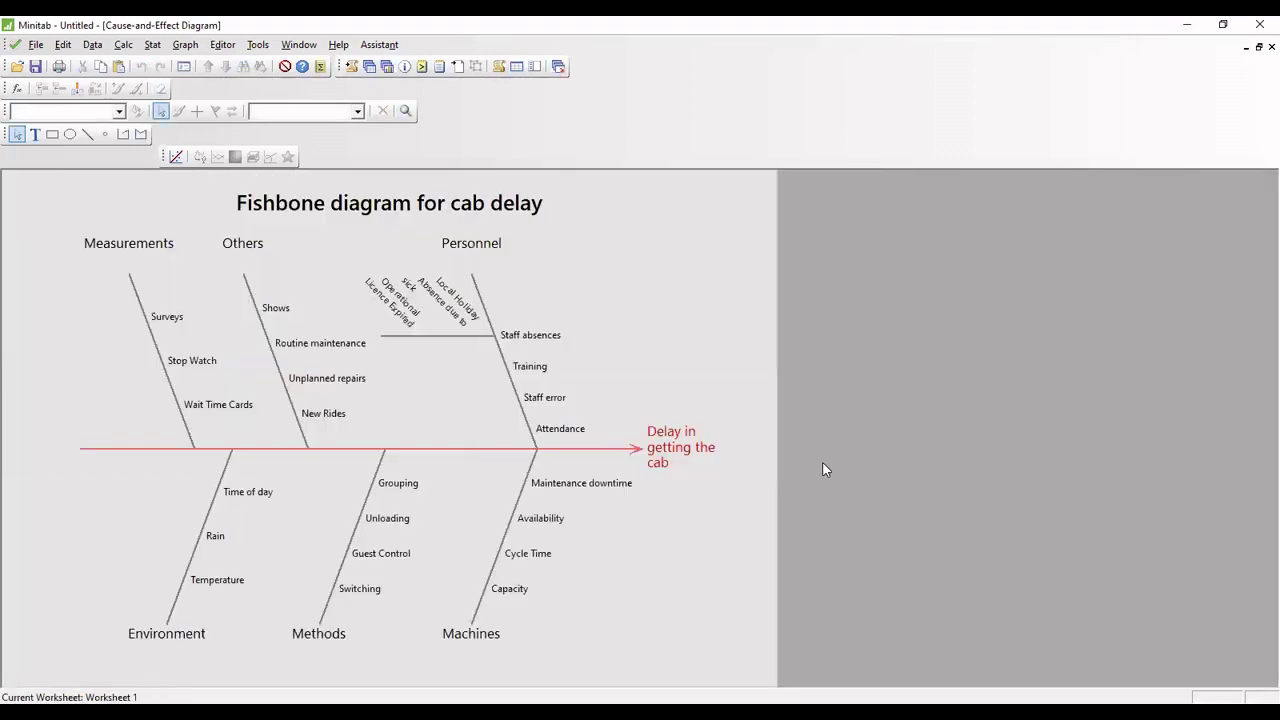
Select the branch labels on the generated fishbone diagram
click(422, 310)
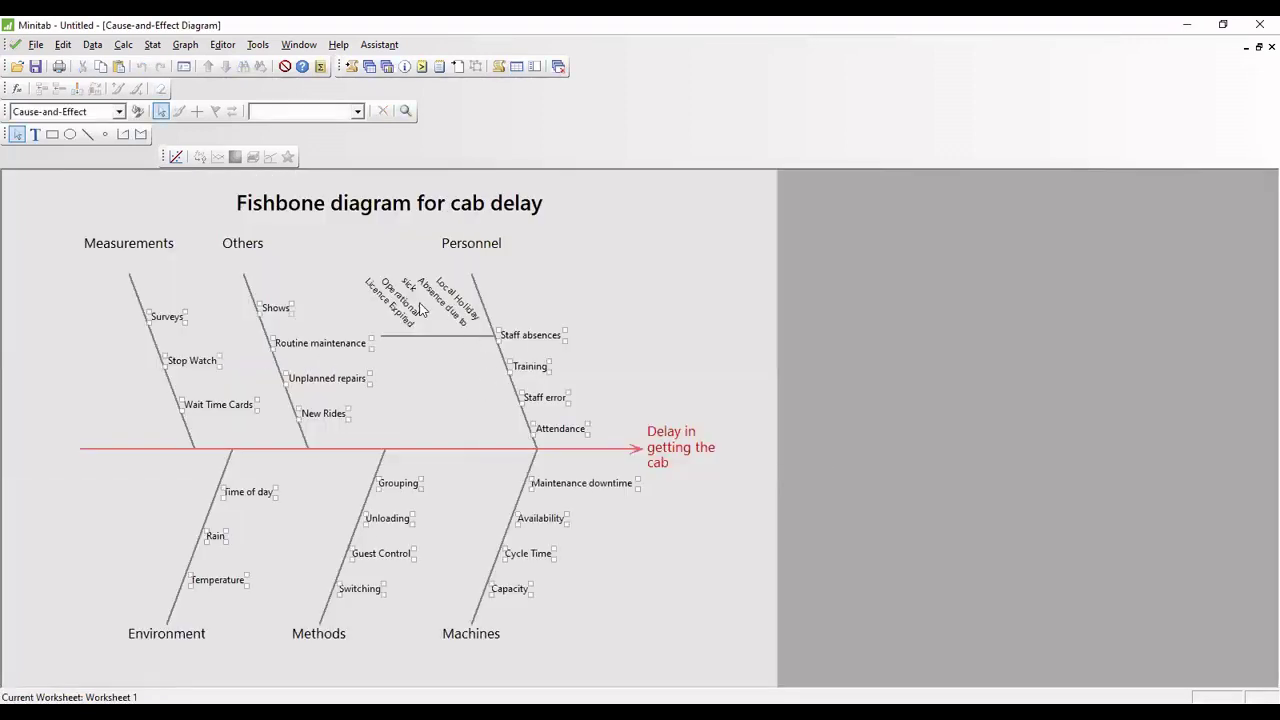